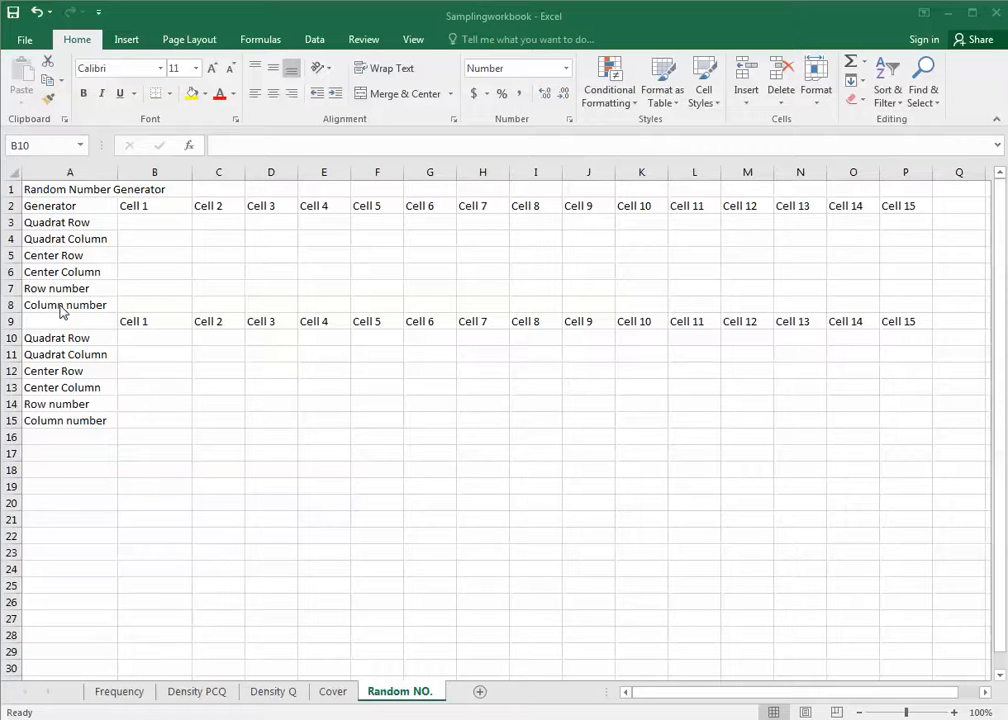
Step: Enter the formula =RANDBETWEEN(1,9) in the Quadrat Row cell under Cell 1 (B3)
left_click(129, 224)
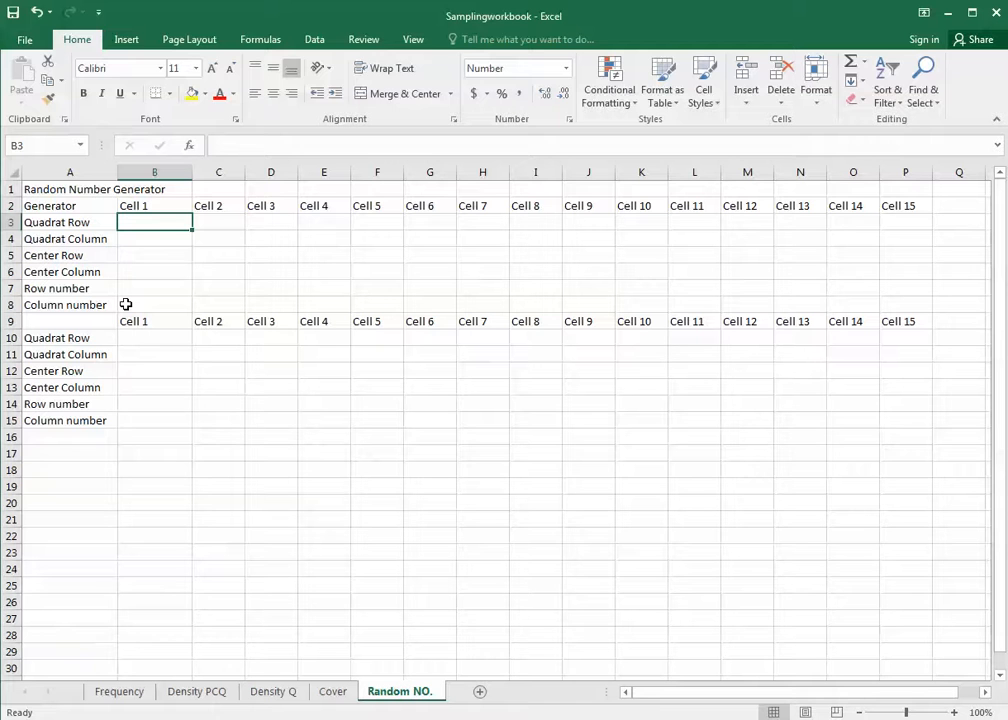
type("=")
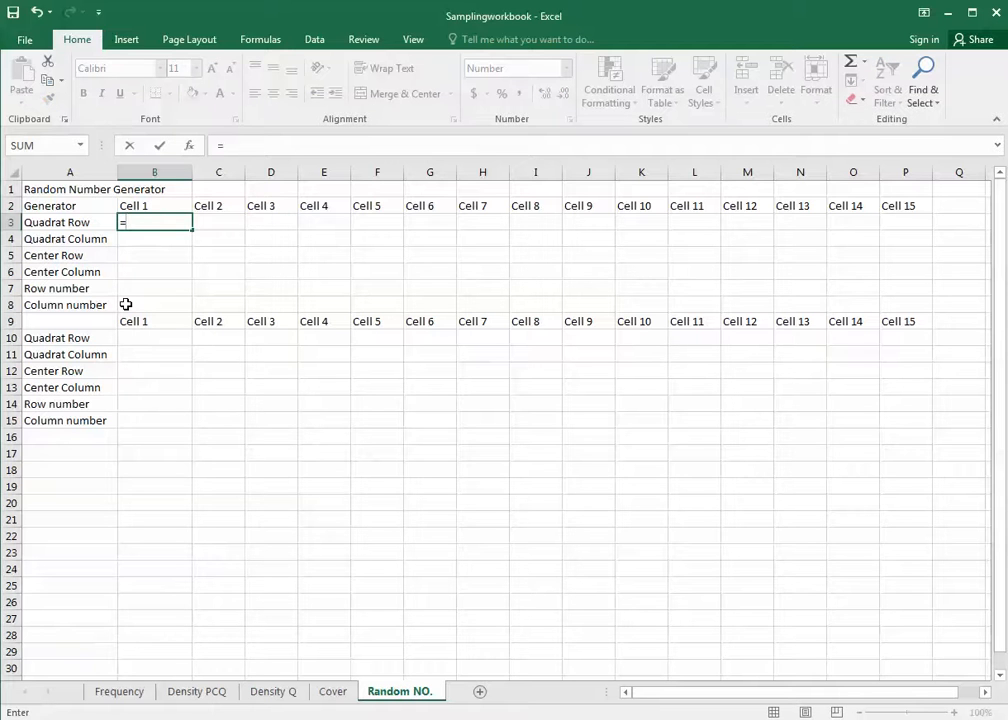
type("Rand")
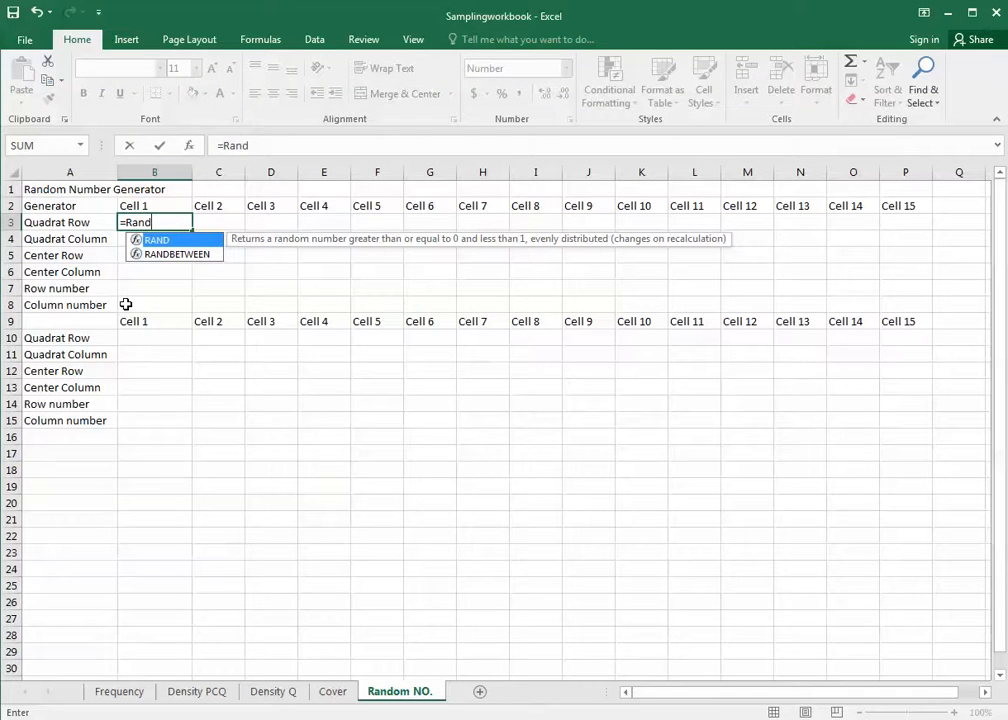
left_click(186, 256)
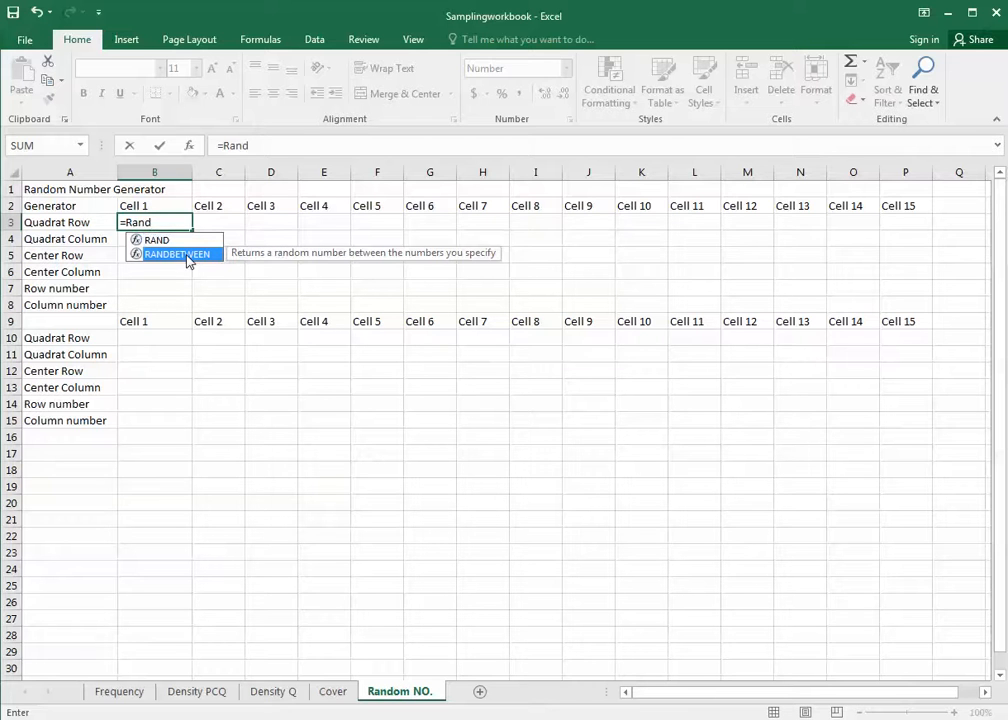
double_click(187, 256)
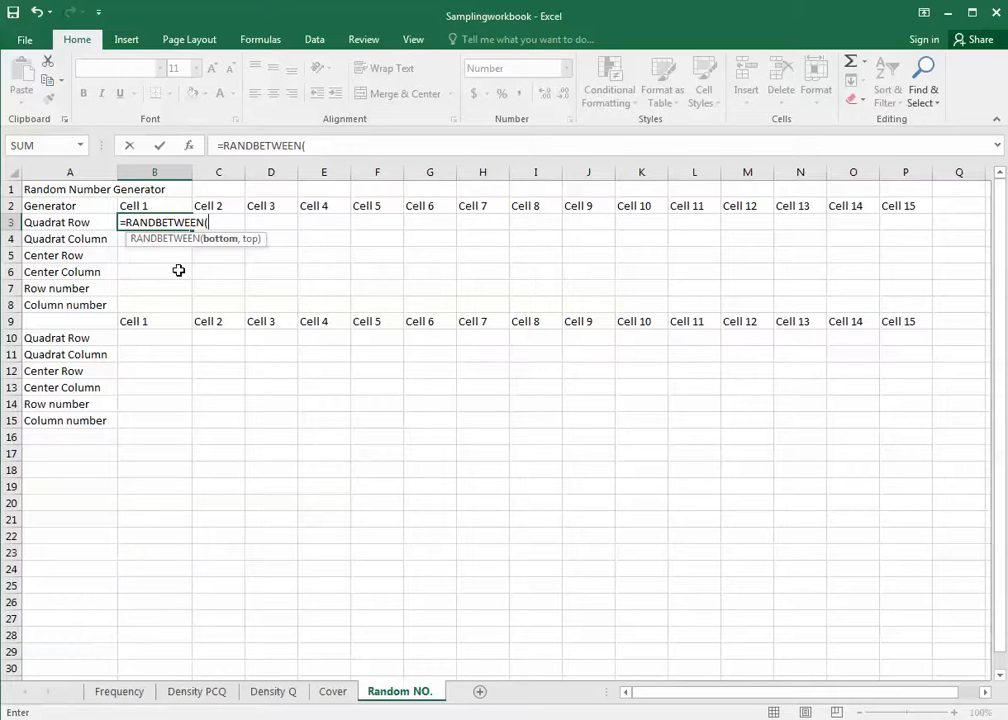
type("1,9)")
key("Return")
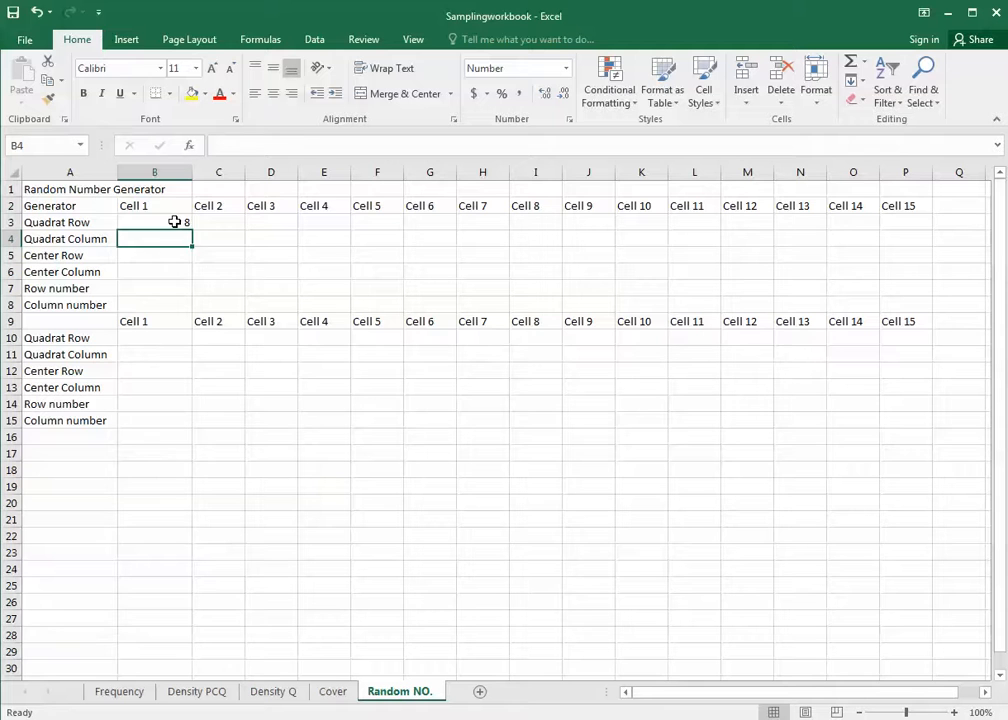
Step: Copy the Quadrat Row formula into Quadrat Column (B4) and set its upper limit to 10, giving =RANDBETWEEN(1,10)
left_click(175, 222)
key("ctrl+c")
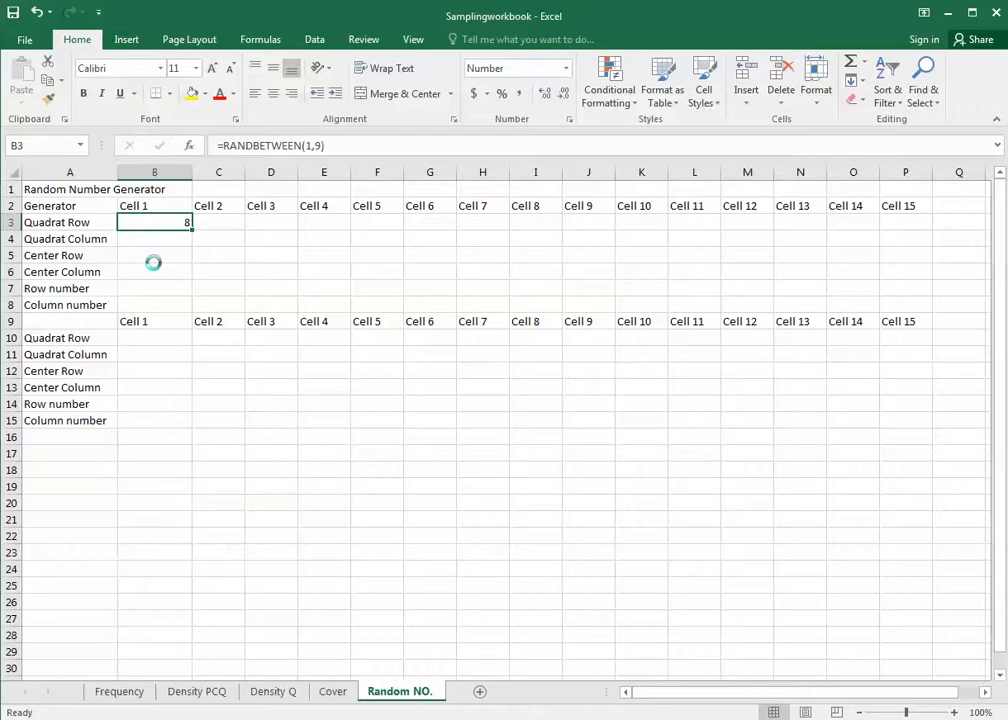
left_click(163, 241)
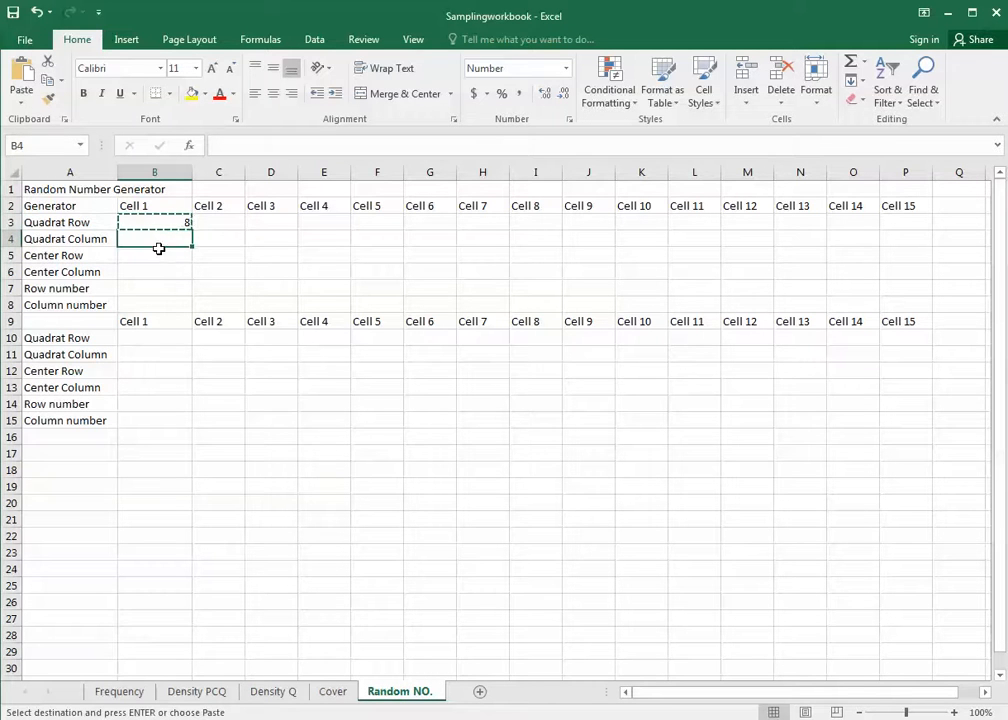
key("ctrl+v")
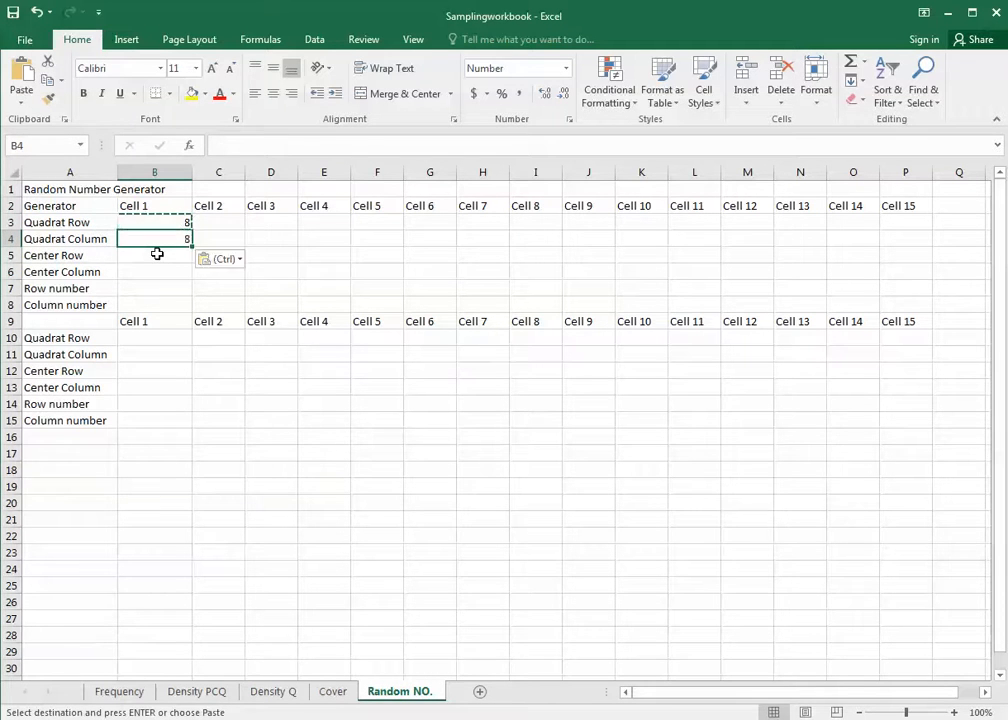
left_click(317, 145)
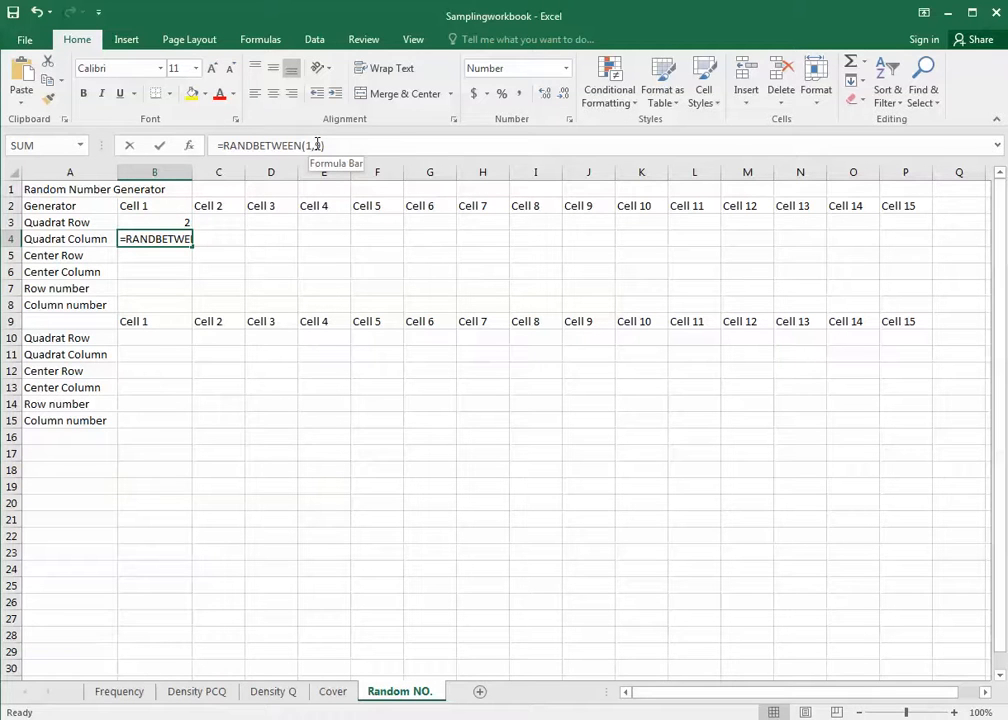
key("BackSpace")
type("9")
key("BackSpace")
type("10")
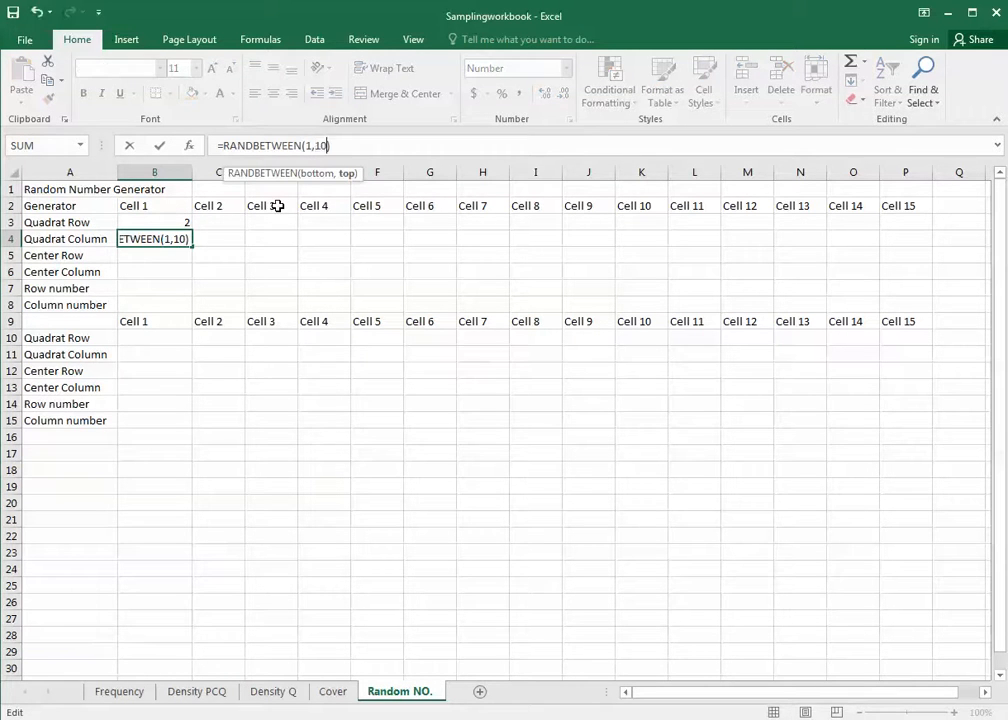
key("Return")
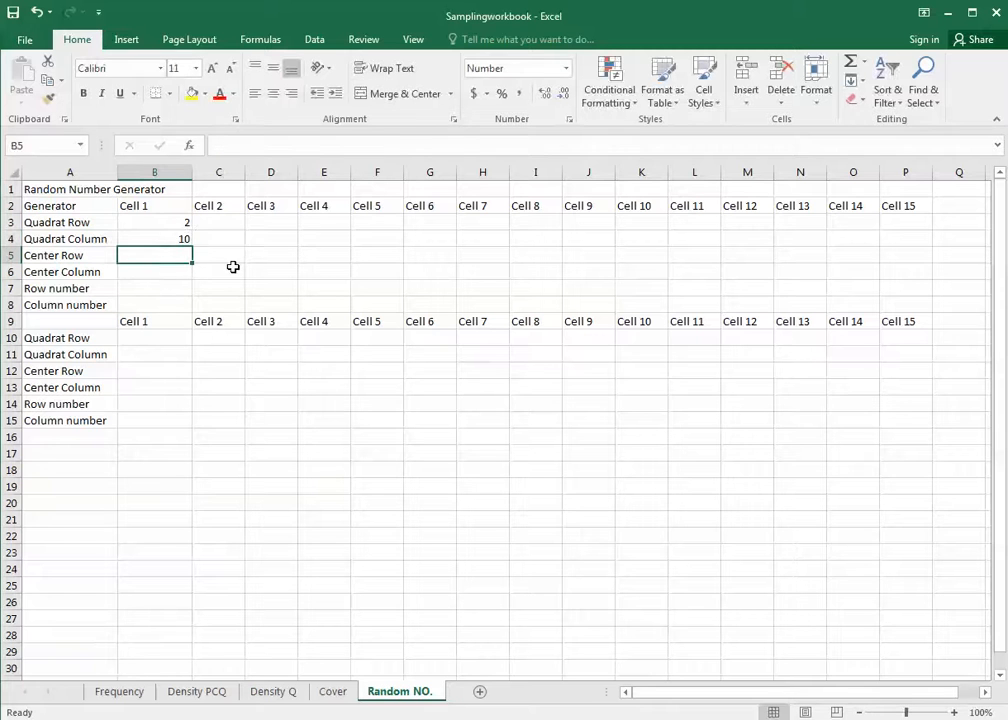
Step: Copy the two formulas in B3:B4 into the Center Row/Column cells (B5:B6) and the Row/Column number cells (B7:B8)
left_click(186, 222)
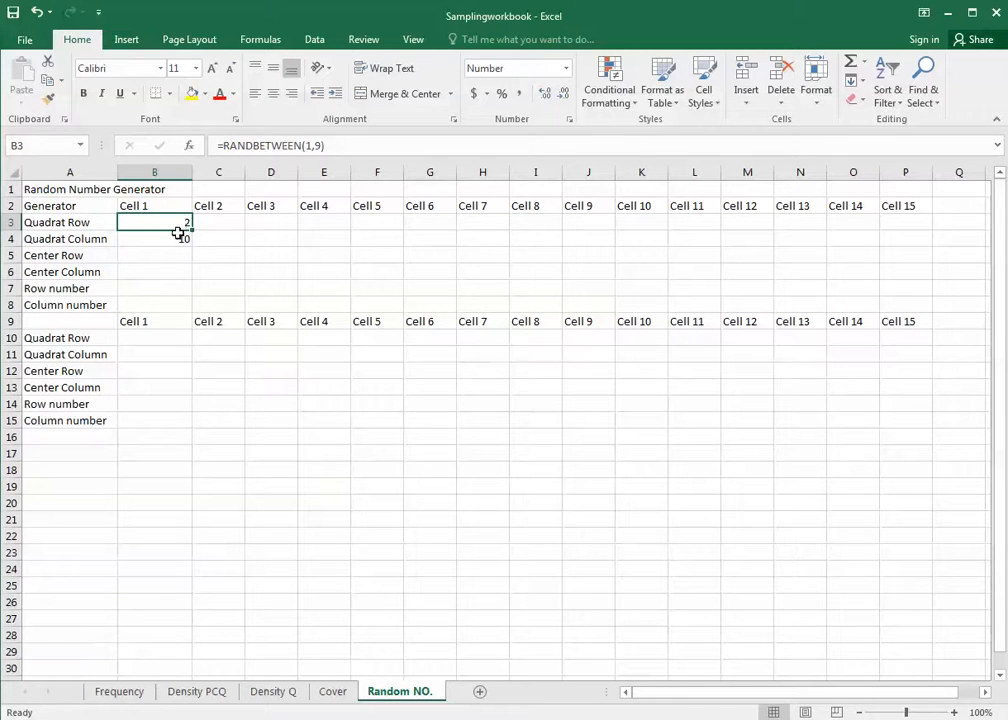
left_click(177, 238)
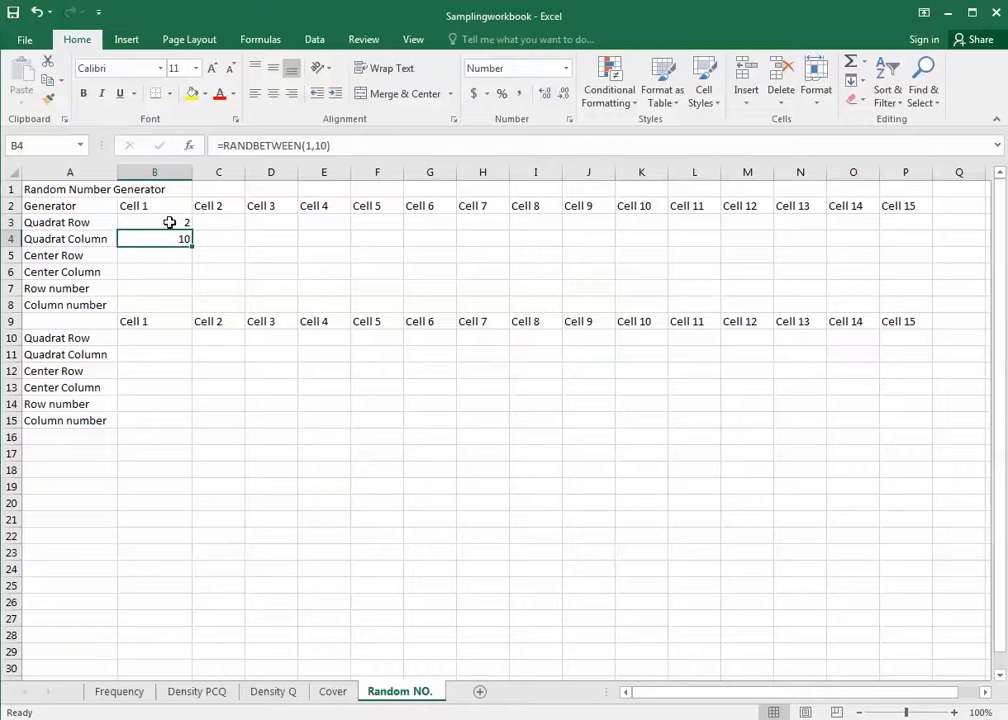
left_click_drag(169, 222, 147, 303)
key("ctrl+c")
key("ctrl+v")
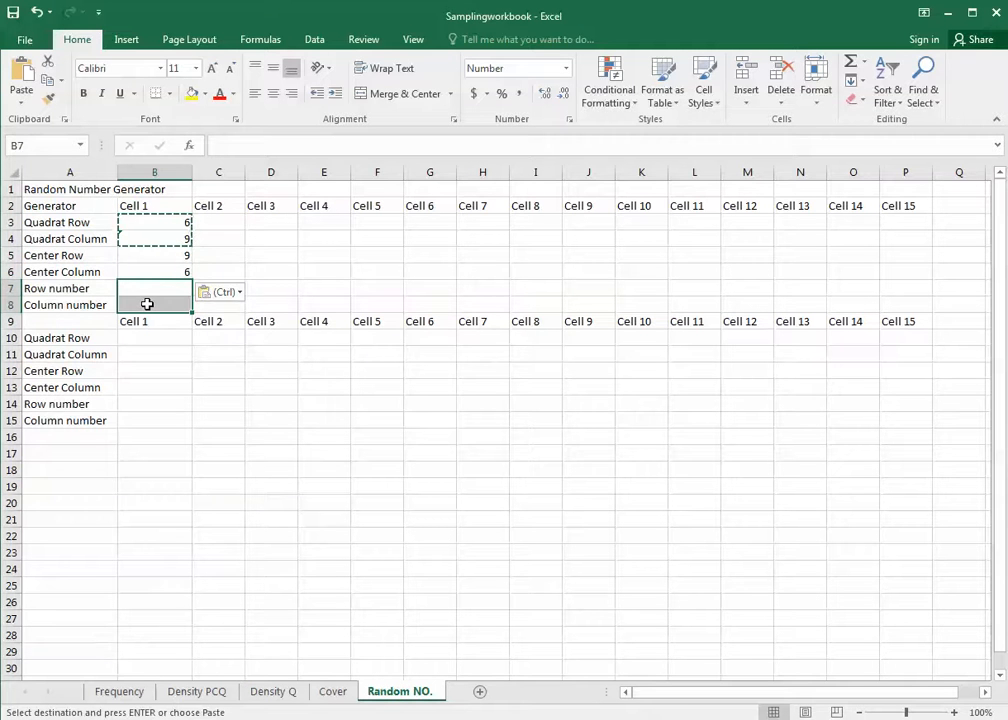
key("ctrl+v")
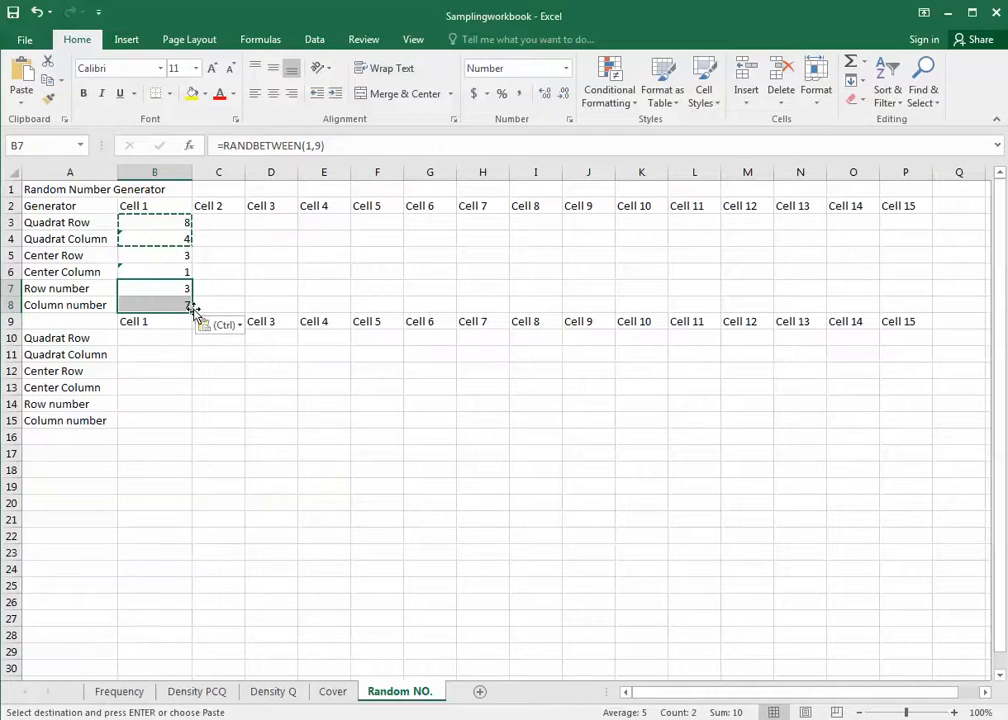
Step: Fill the Cell 1 formulas in B3:B8 across to the Cell 15 column (P)
left_click(235, 227)
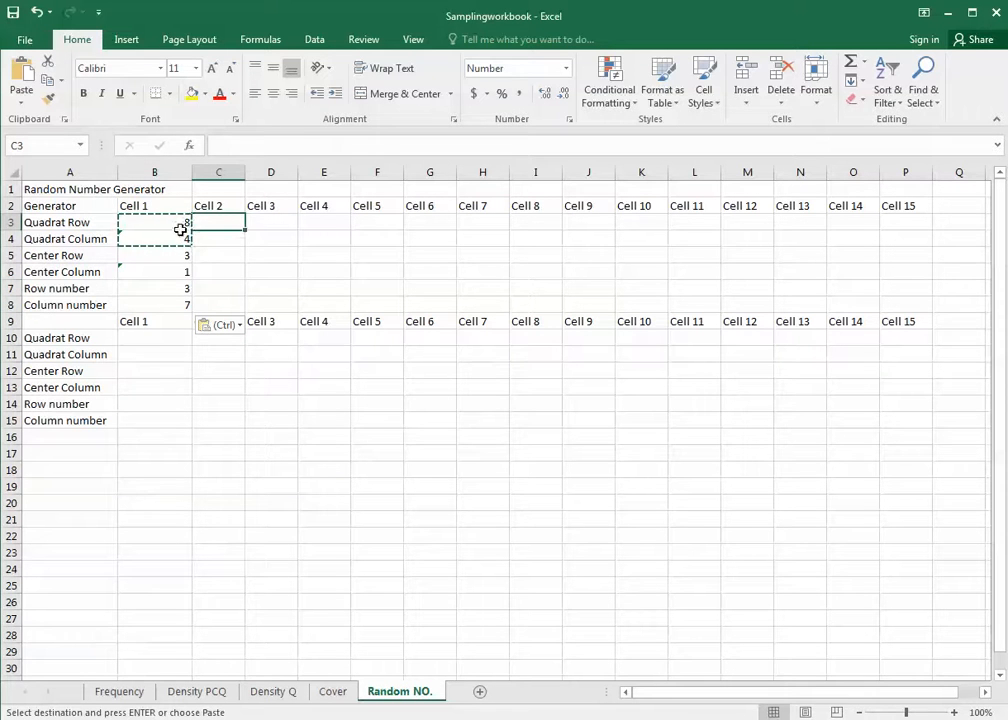
left_click_drag(174, 220, 171, 301)
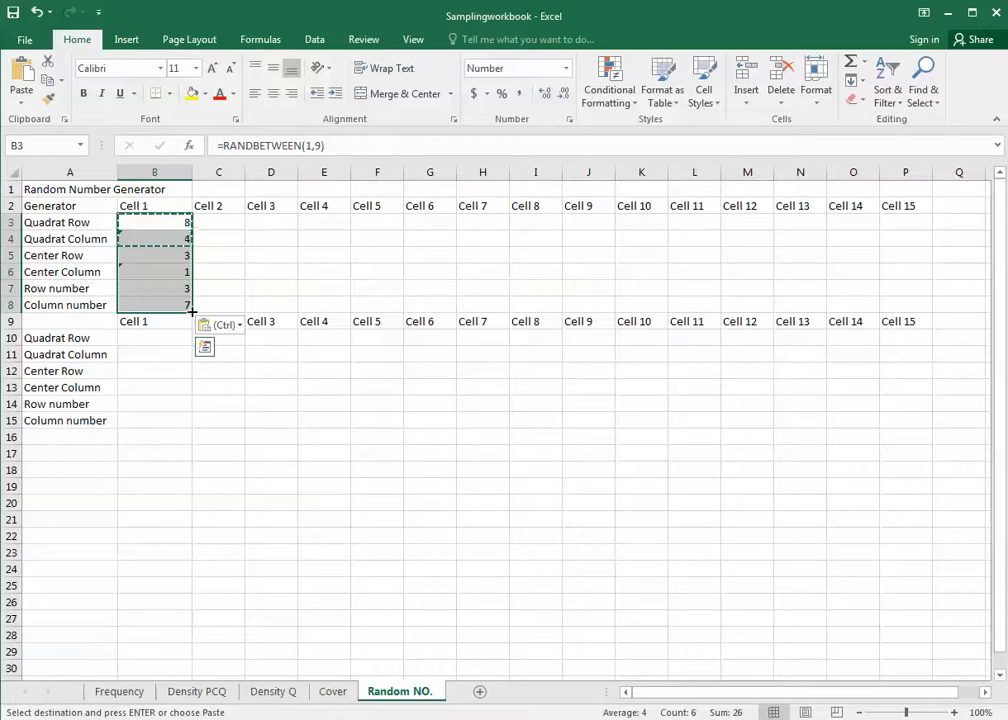
key("Escape")
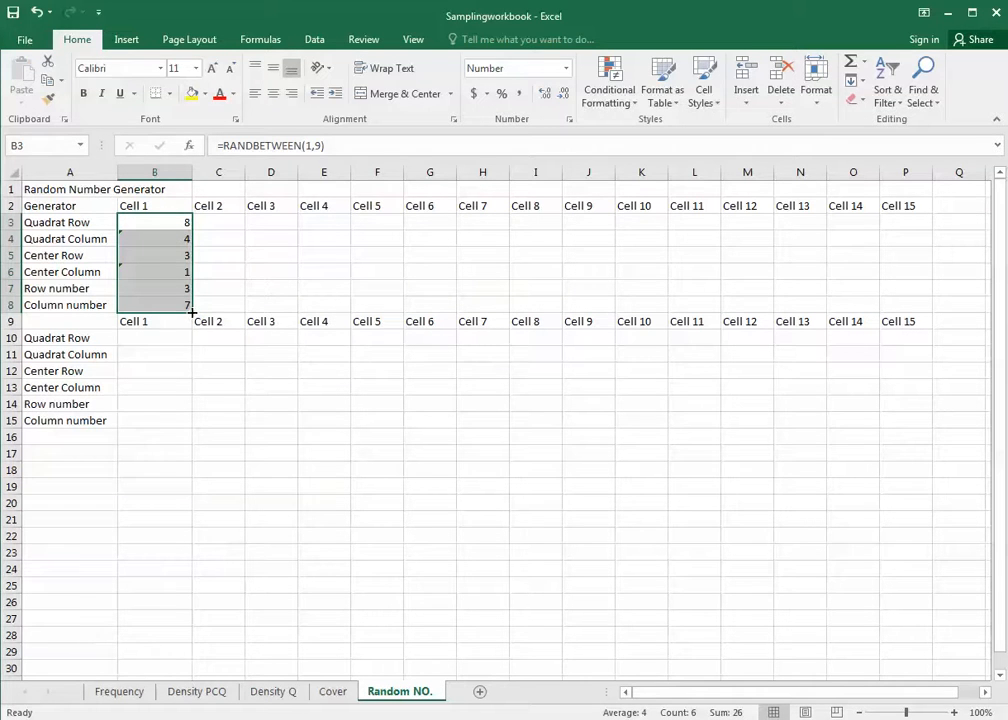
left_click_drag(192, 312, 929, 309)
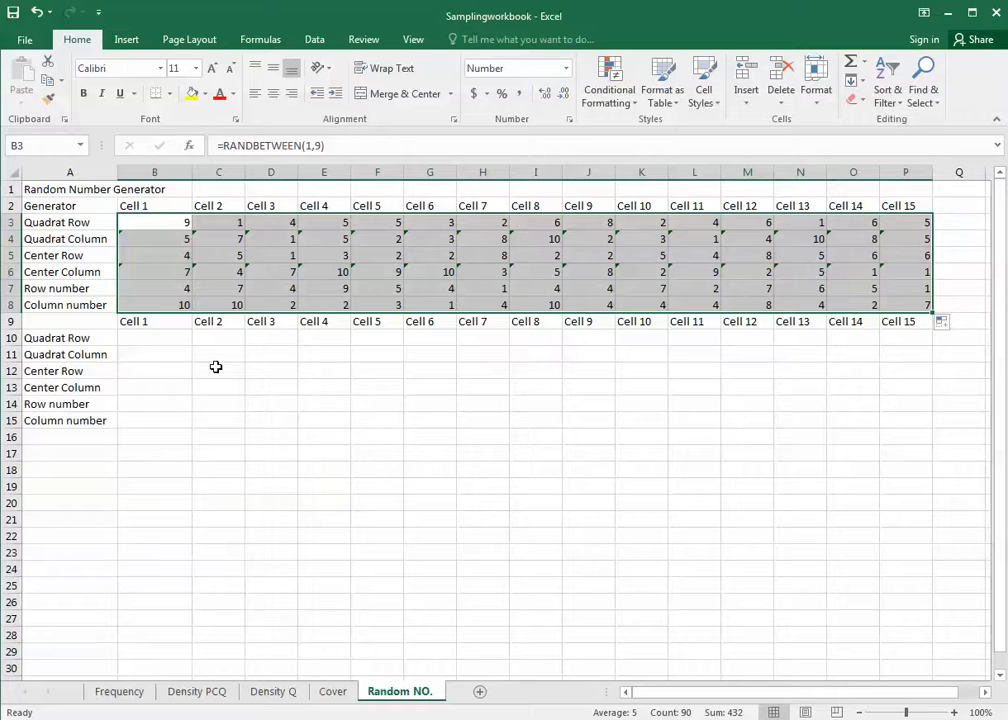
Step: Copy the generated random numbers in B3:P8 and paste them as values only into the second table starting at B10
right_click(164, 225)
left_click(200, 262)
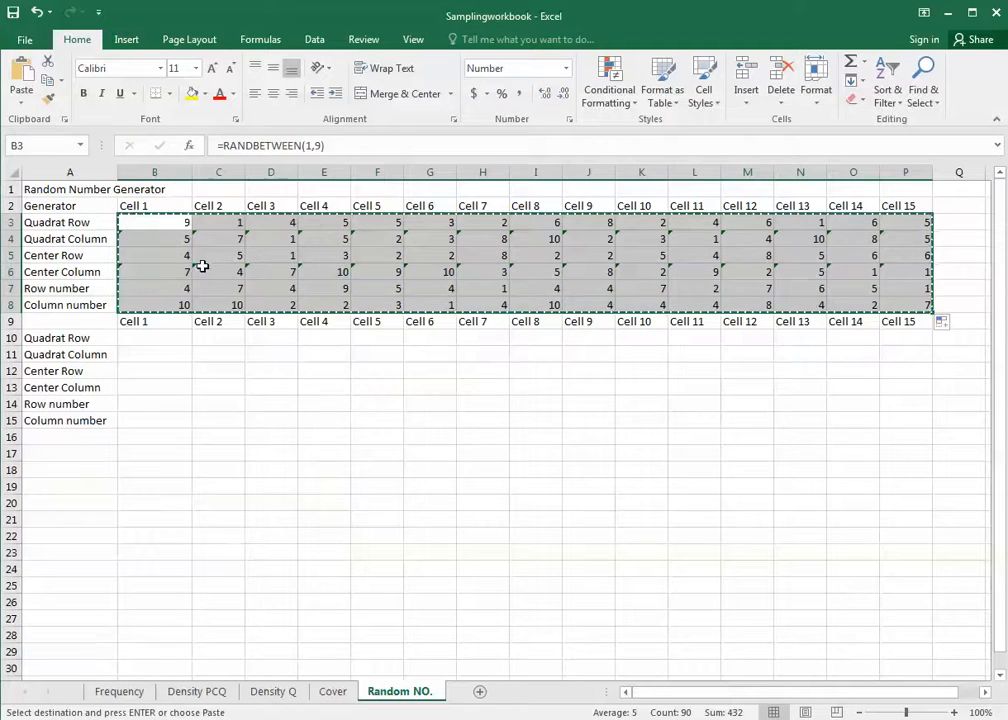
left_click(146, 338)
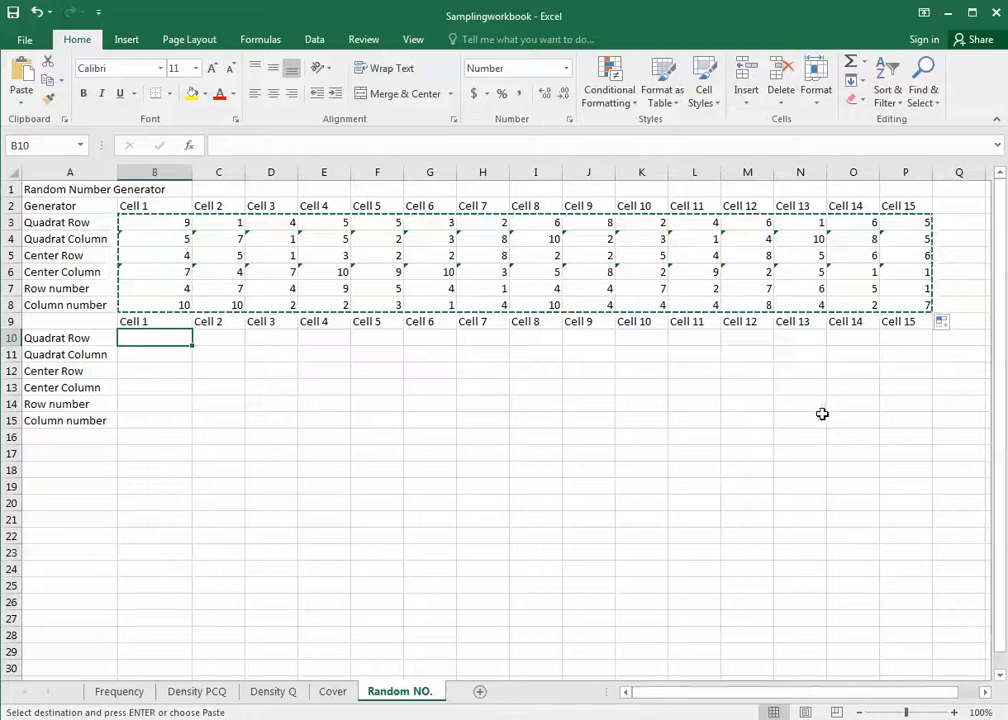
right_click(172, 343)
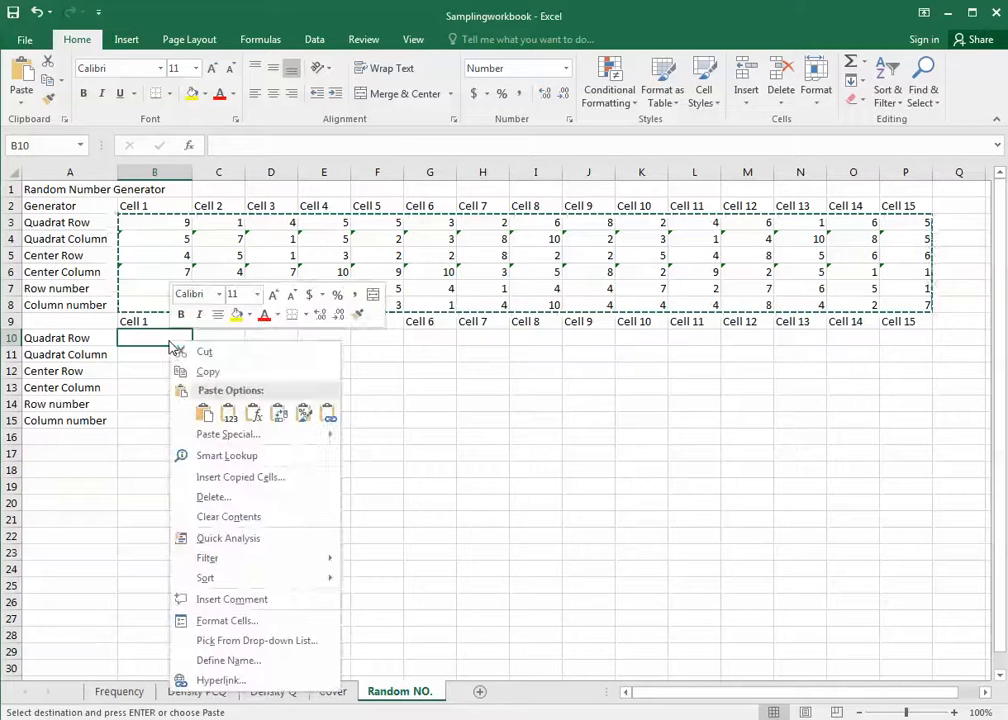
left_click(229, 414)
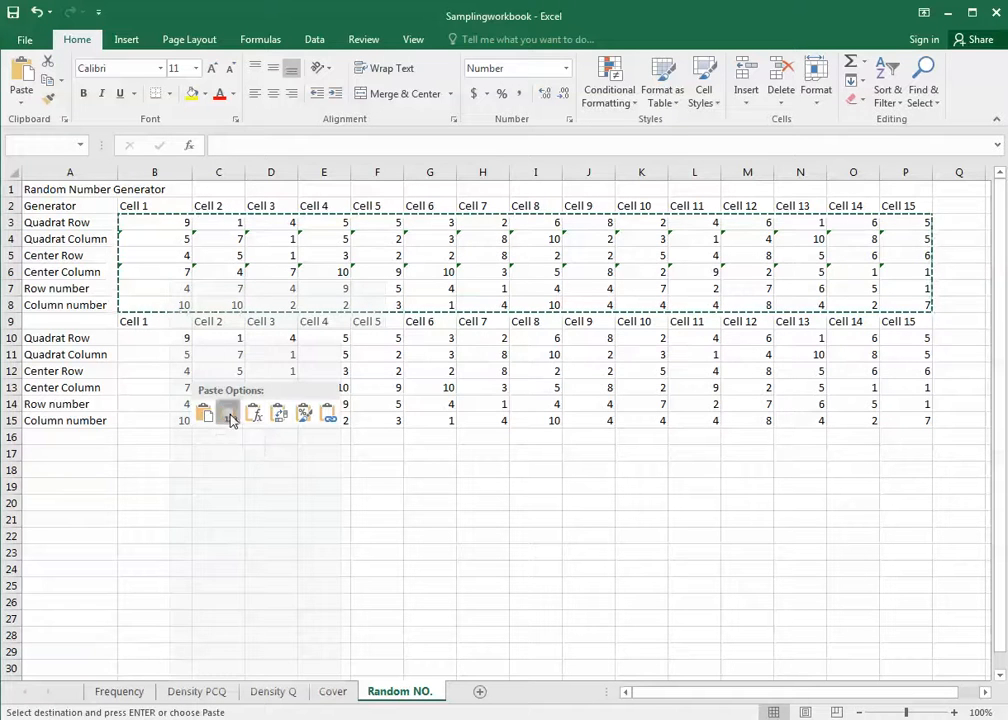
left_click(229, 414)
left_click(295, 488)
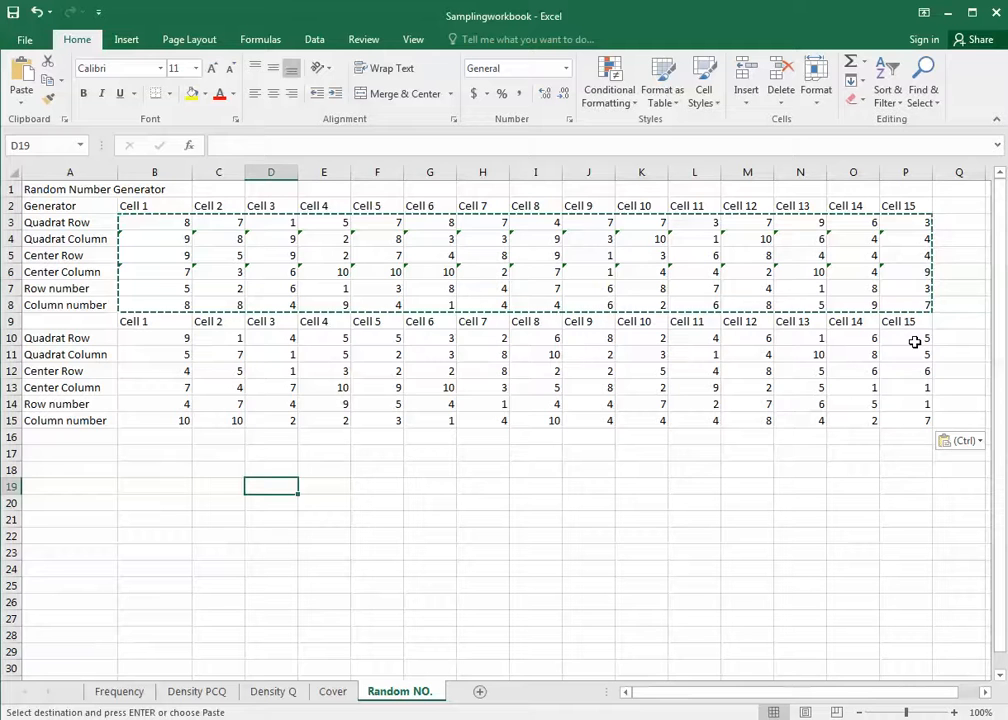
left_click(437, 550)
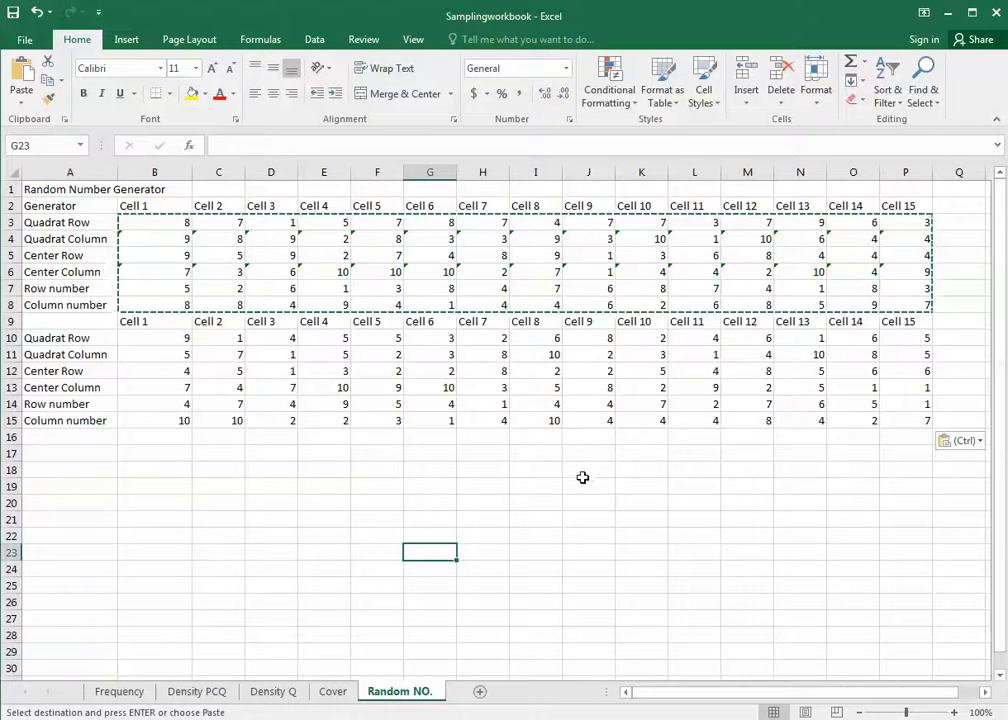